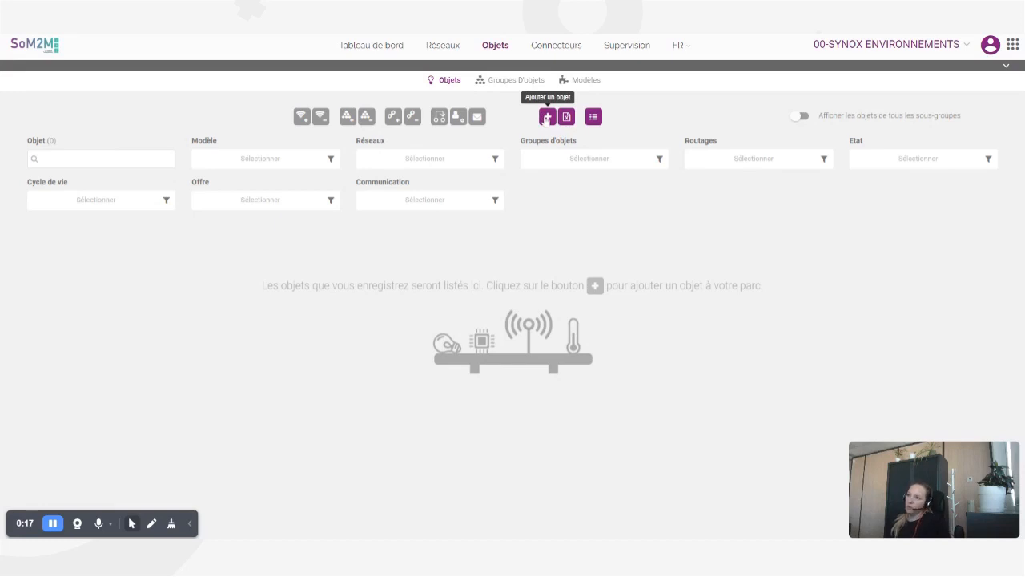
- Add a new object, searching 'elsys' and choosing the ERS CO2 sensor model
{"action": "left_click", "coordinate": [547, 118]}
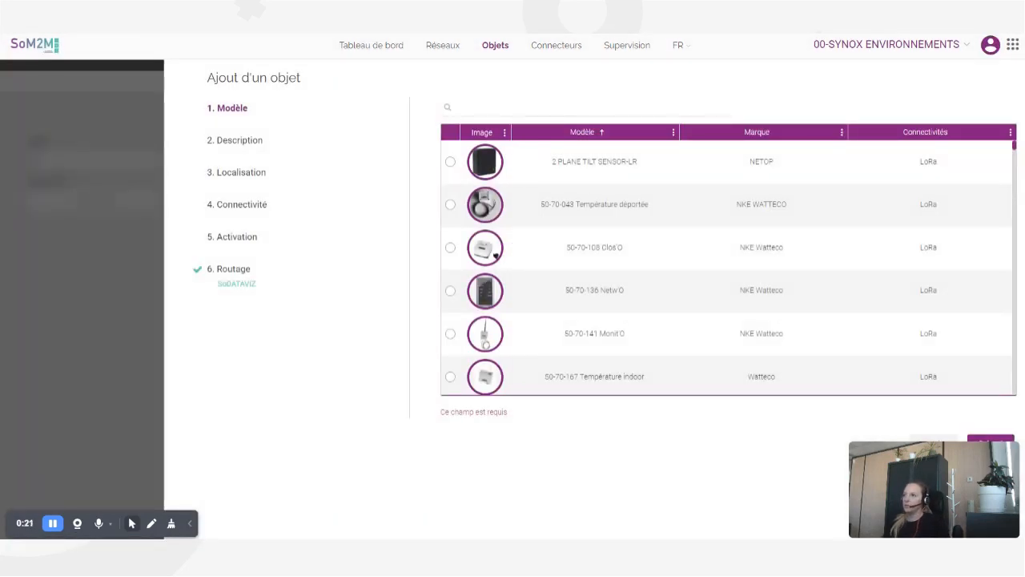
{"action": "type", "text": "elsys"}
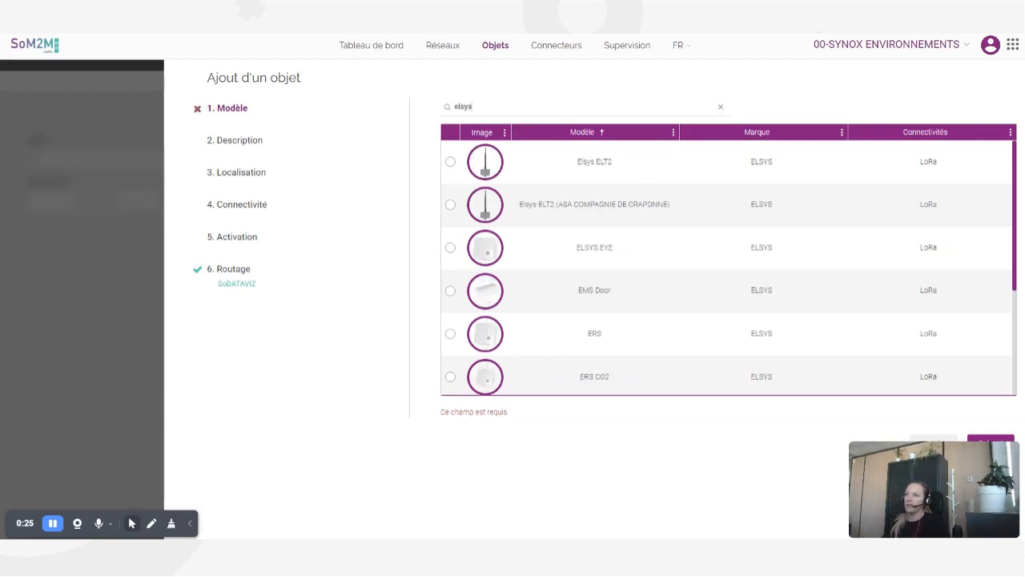
{"action": "left_click", "coordinate": [550, 385]}
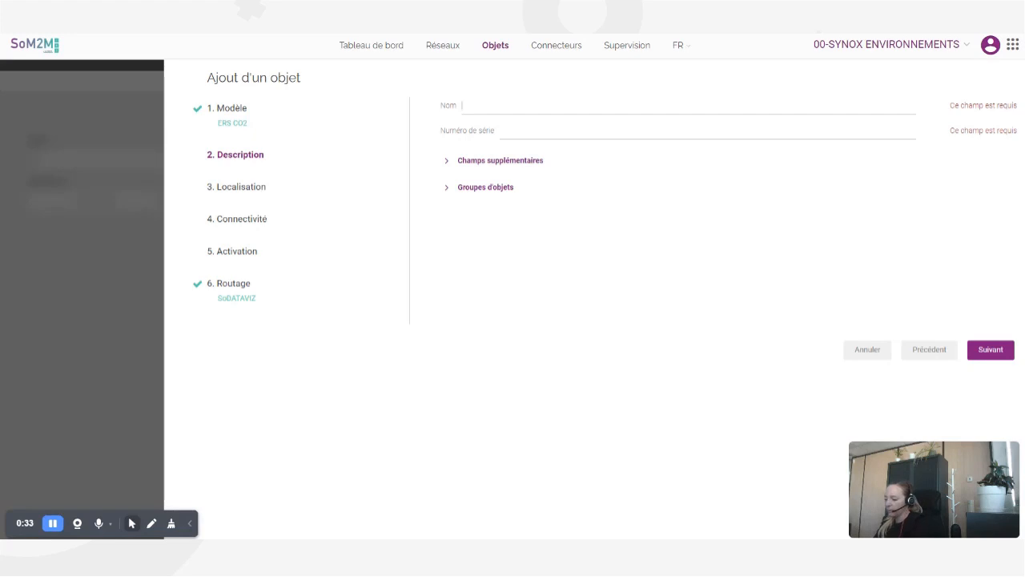
- Enter the name 'Capteur de température' and the serial number 123456789
{"action": "type", "text": "Capteur de te"}
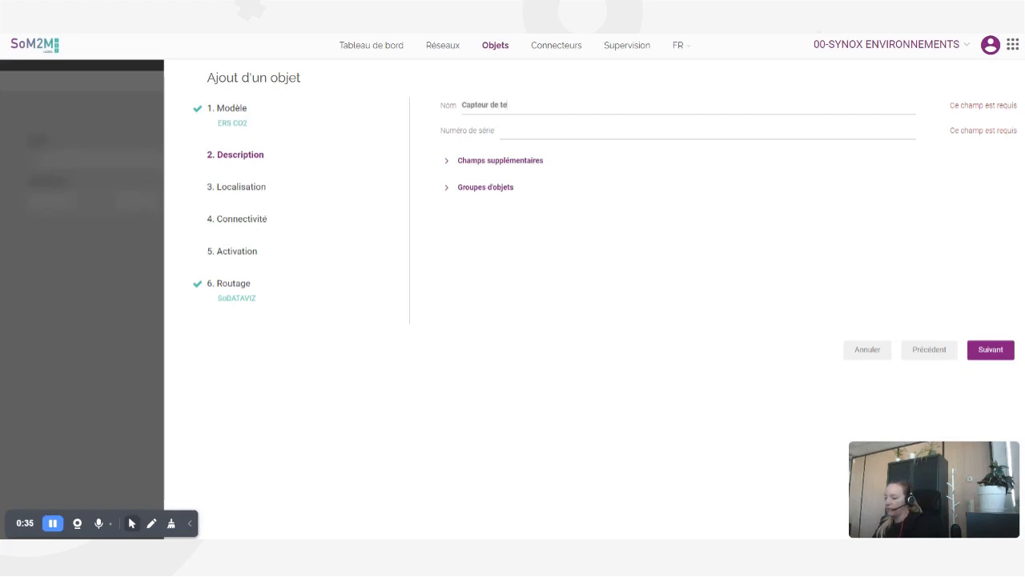
{"action": "type", "text": "mpérature"}
{"action": "key", "text": "Return"}
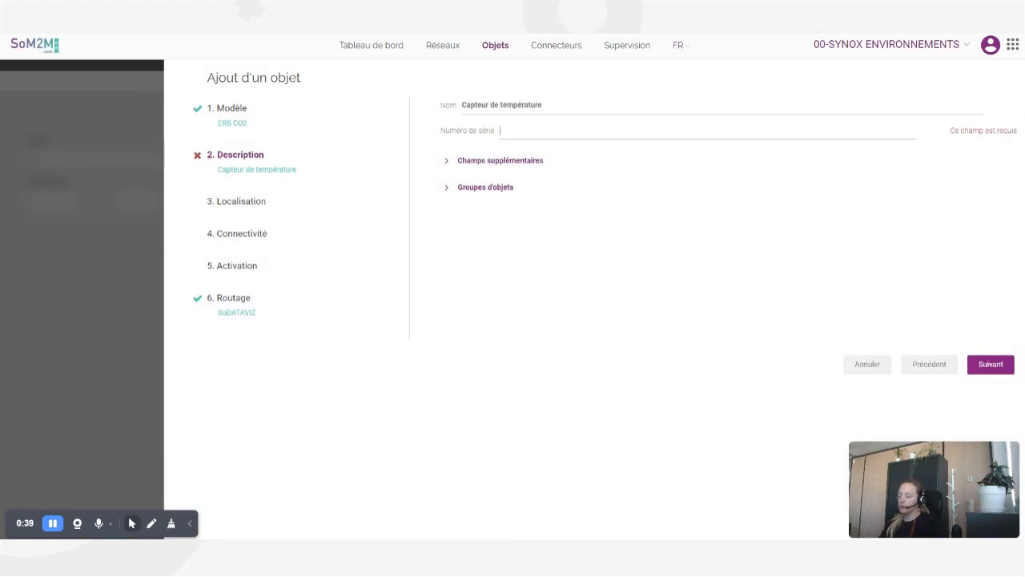
{"action": "type", "text": "12345"}
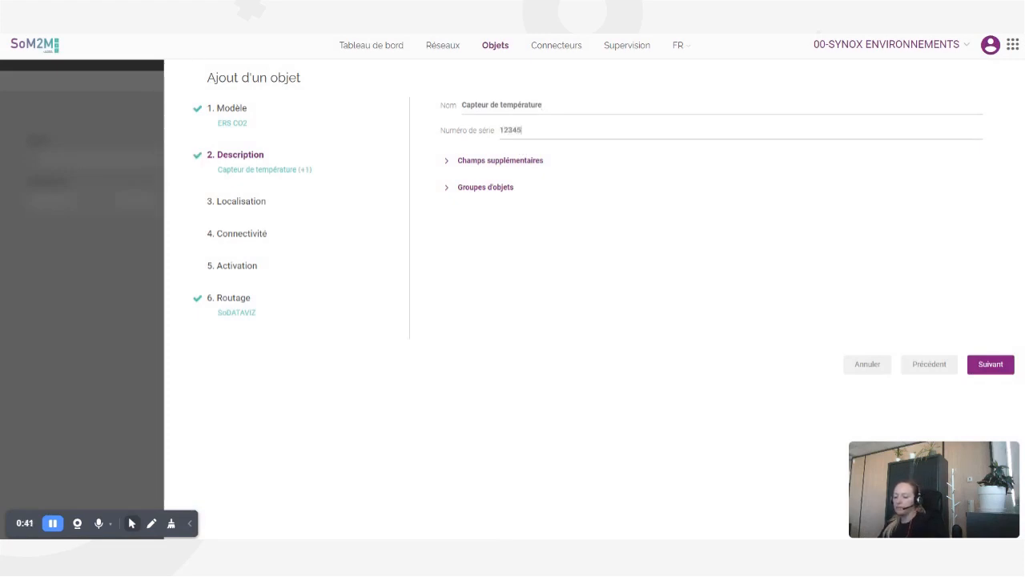
{"action": "type", "text": "6789"}
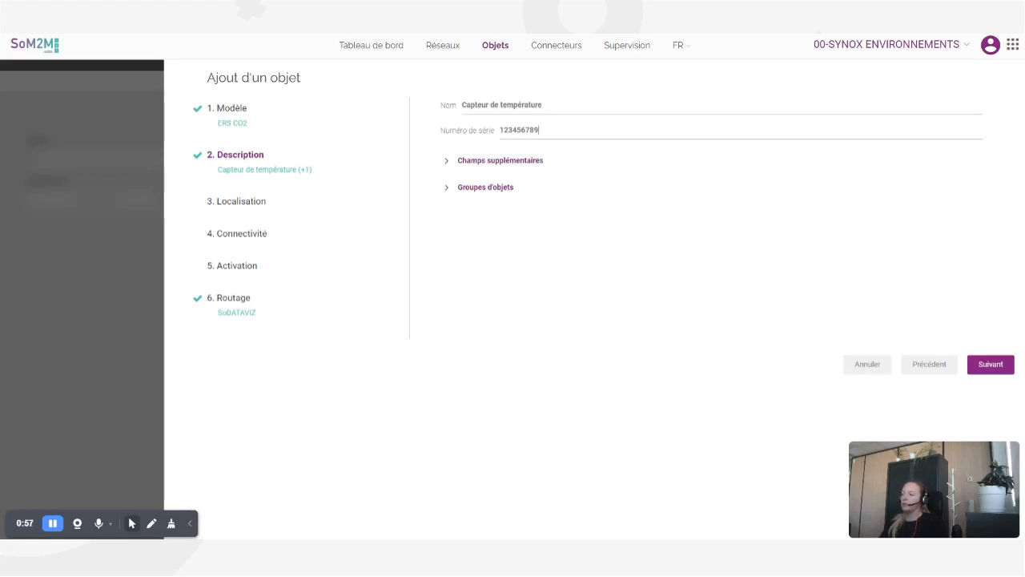
- Set Cycle de vie de l'objet to En livraison under Champs supplémentaires, then continue
{"action": "left_click", "coordinate": [509, 164]}
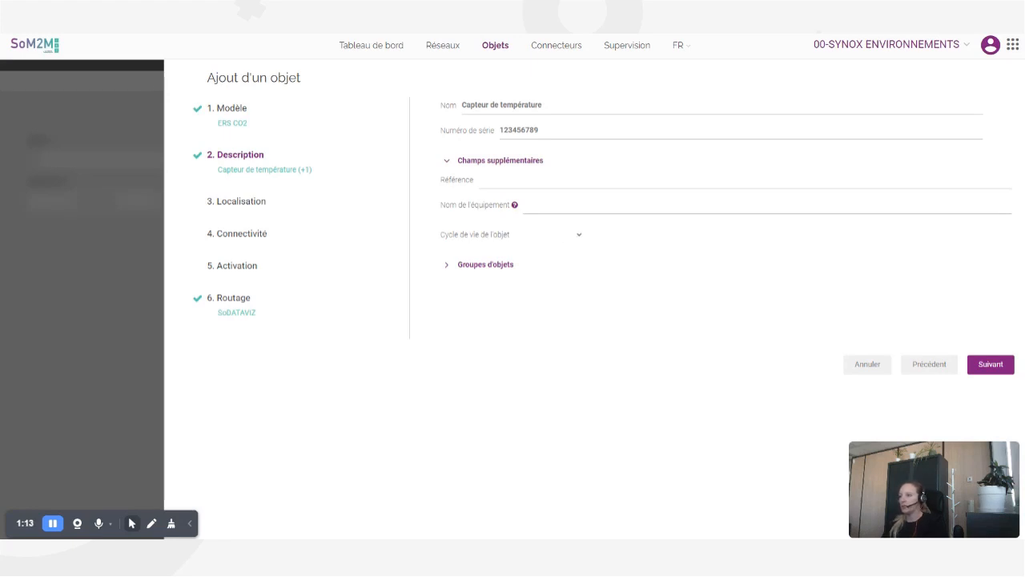
{"action": "left_click", "coordinate": [561, 253]}
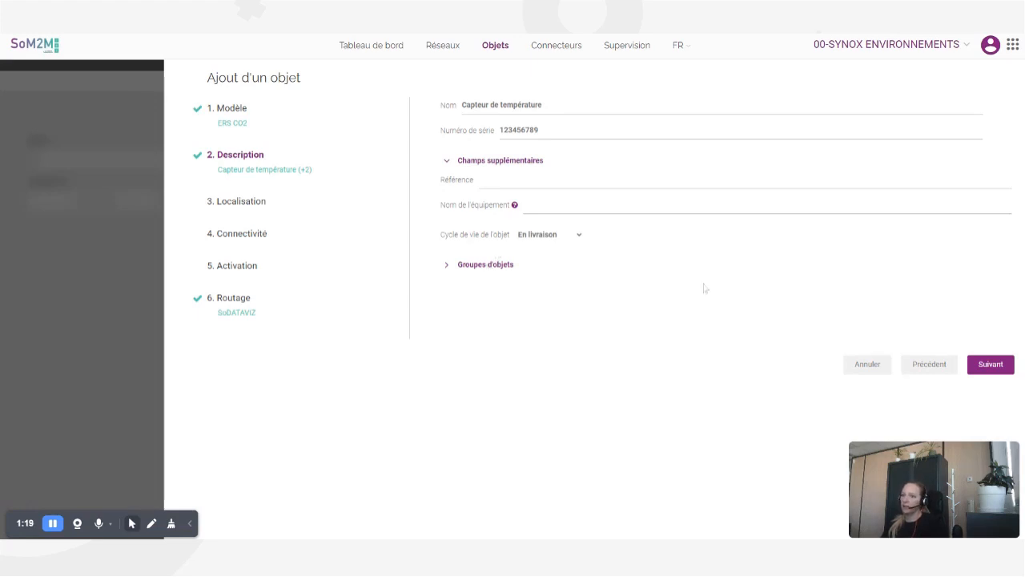
{"action": "left_click", "coordinate": [991, 364]}
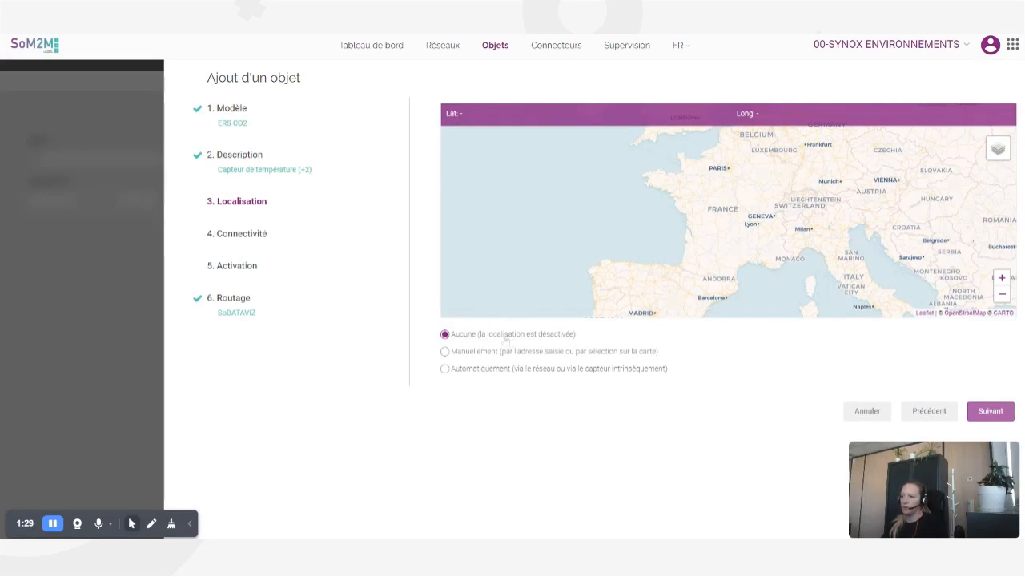
{"action": "left_click", "coordinate": [445, 351]}
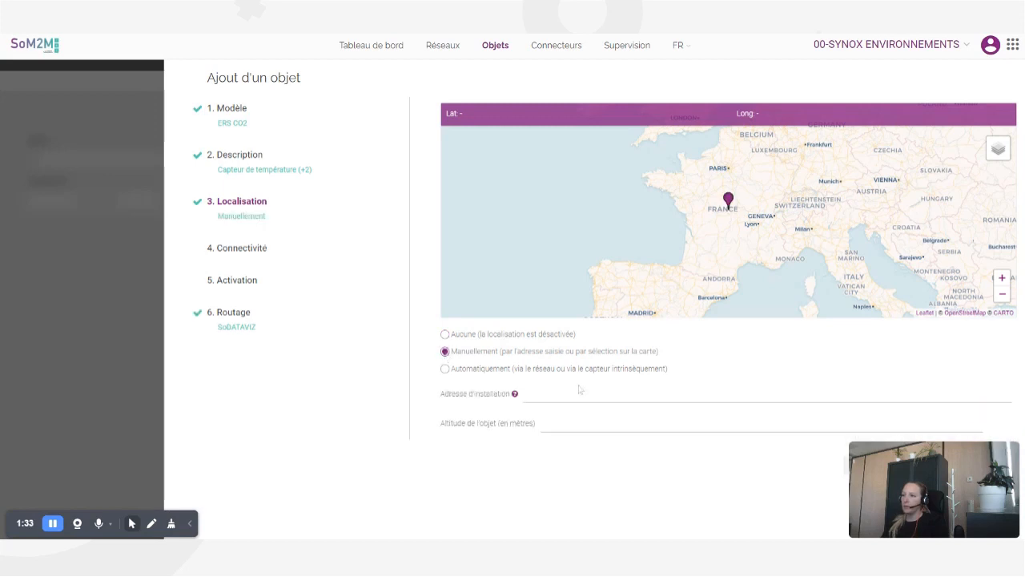
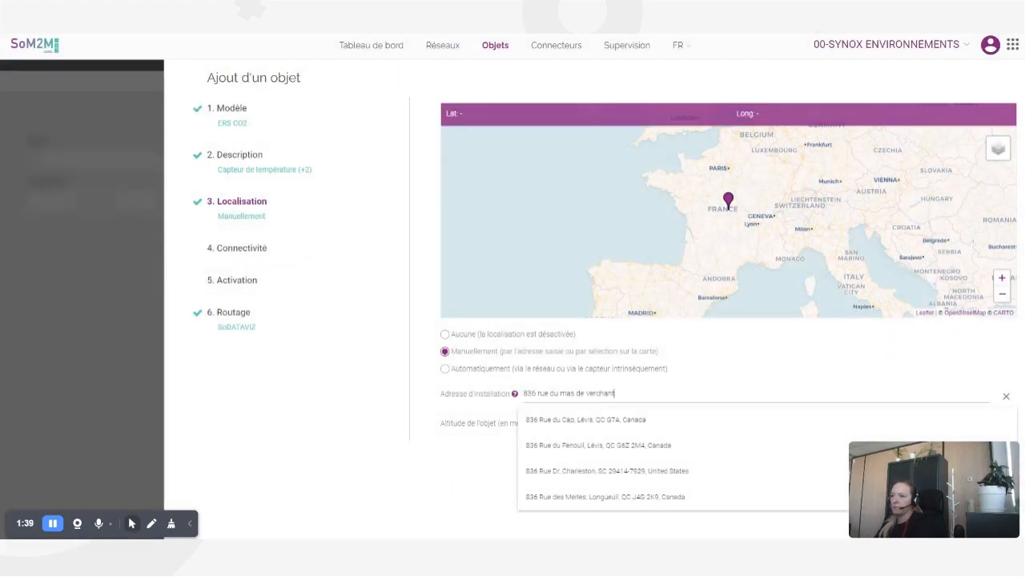
{"action": "left_click", "coordinate": [563, 419]}
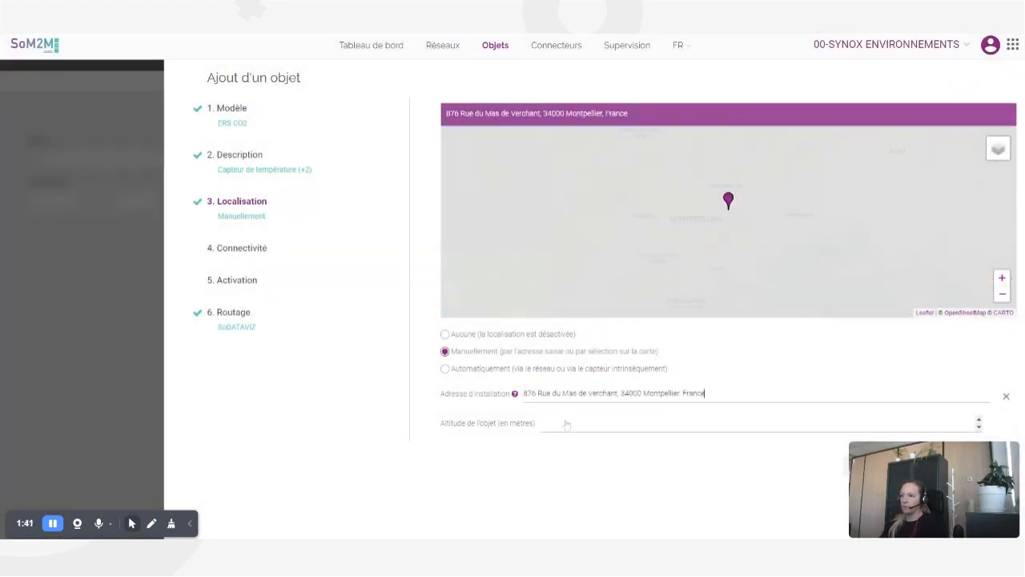
{"action": "left_click", "coordinate": [446, 369]}
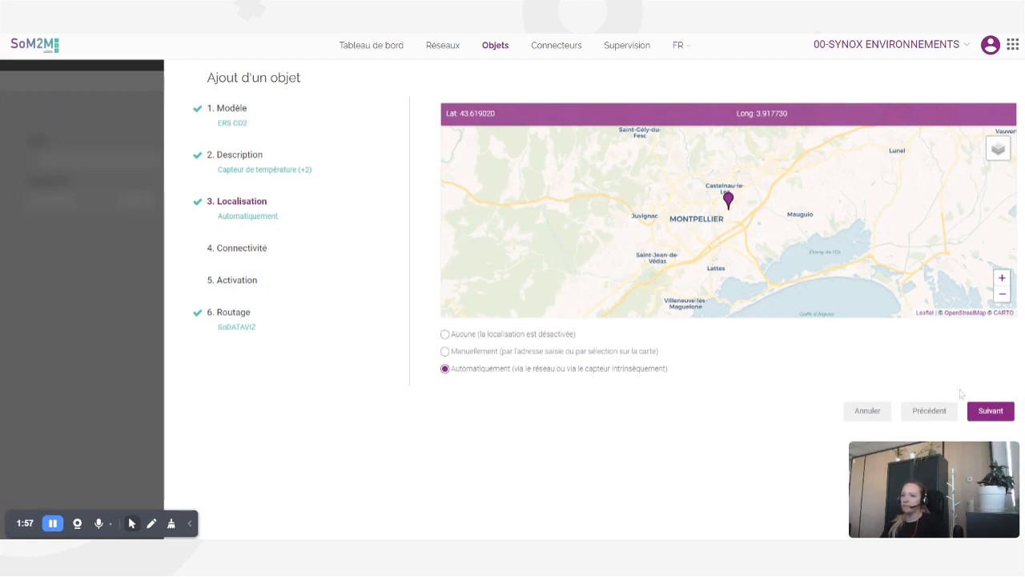
{"action": "left_click", "coordinate": [979, 410]}
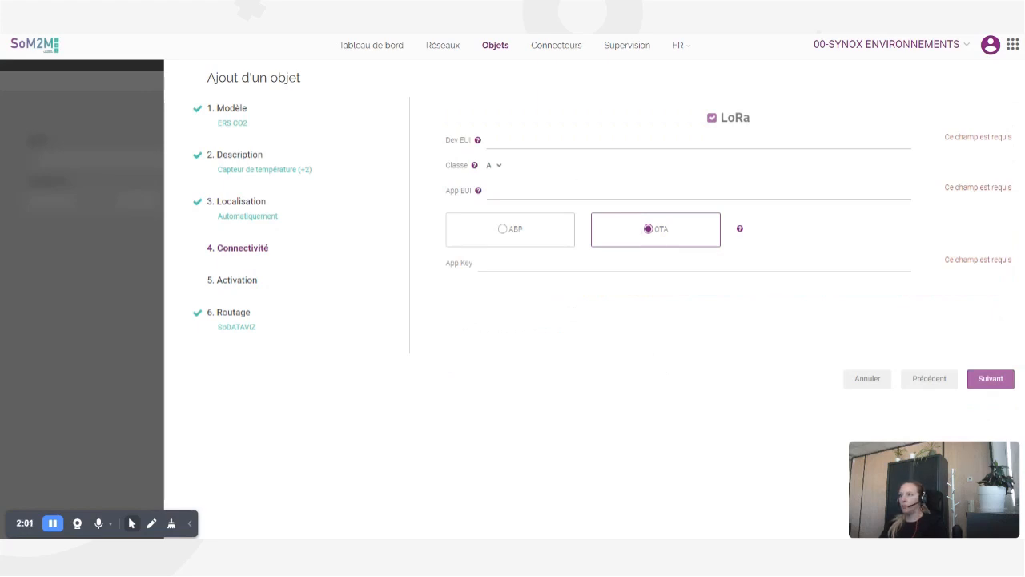
- Fill the Dev EUI and App EUI fields with saved values
{"action": "left_click", "coordinate": [543, 140]}
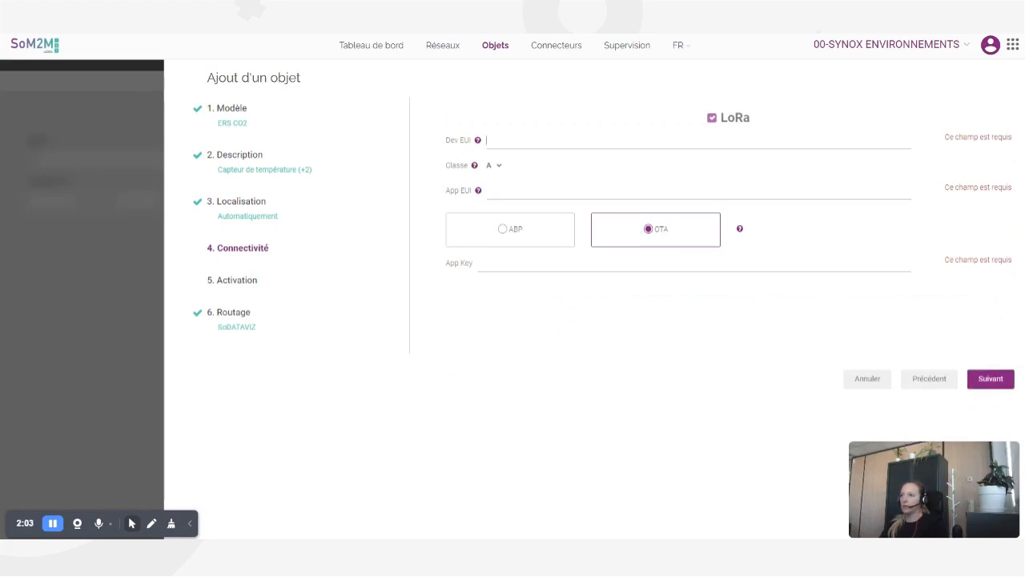
{"action": "left_click", "coordinate": [543, 160]}
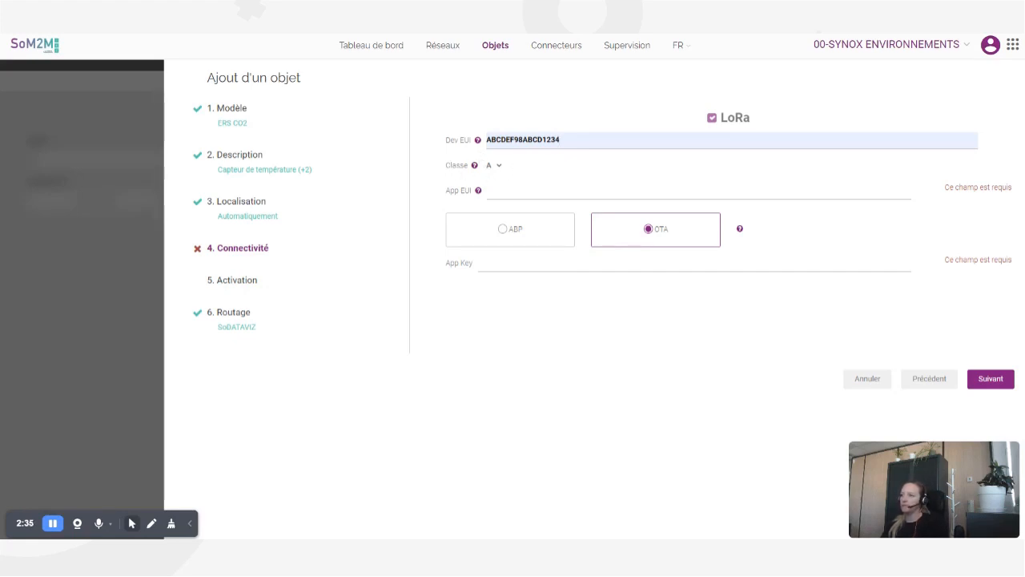
{"action": "left_click", "coordinate": [542, 203]}
- Reuse the App EUI value as the App Key and proceed to activation
{"action": "left_click_drag", "start_coordinate": [568, 190], "coordinate": [472, 183]}
{"action": "key", "text": "ctrl+c"}
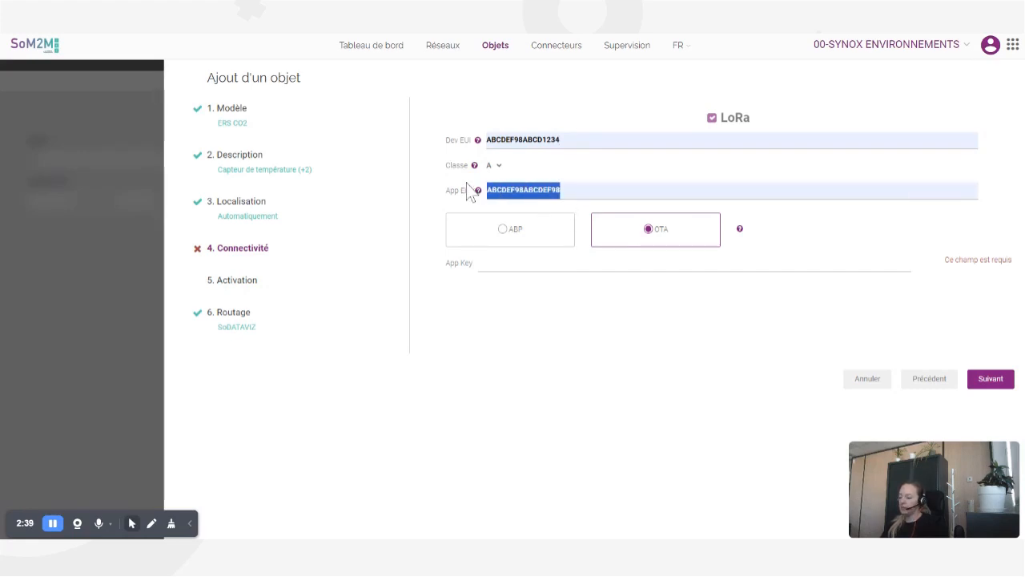
{"action": "left_click", "coordinate": [485, 265]}
{"action": "key", "text": "ctrl+v"}
{"action": "key", "text": "ctrl+v"}
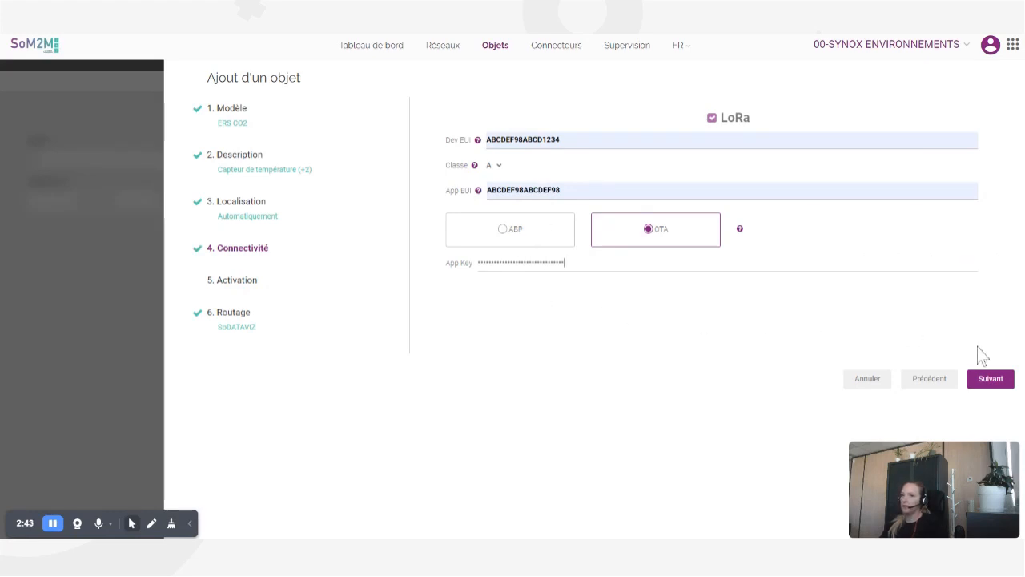
{"action": "left_click", "coordinate": [991, 379]}
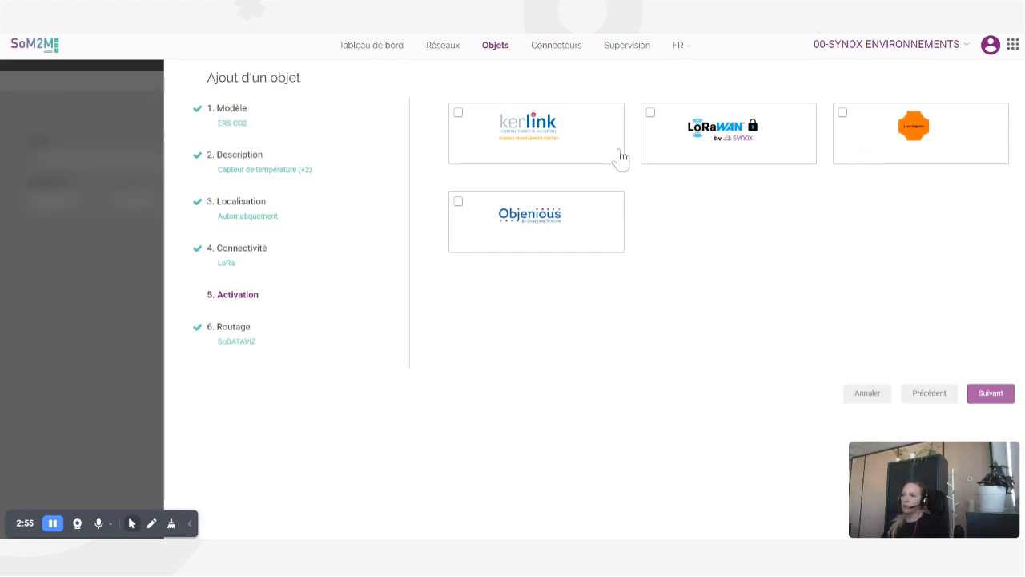
- Choose the LoRaWAN by Synox Offre Standard LoRaPrivate operator and proceed
{"action": "left_click", "coordinate": [651, 114]}
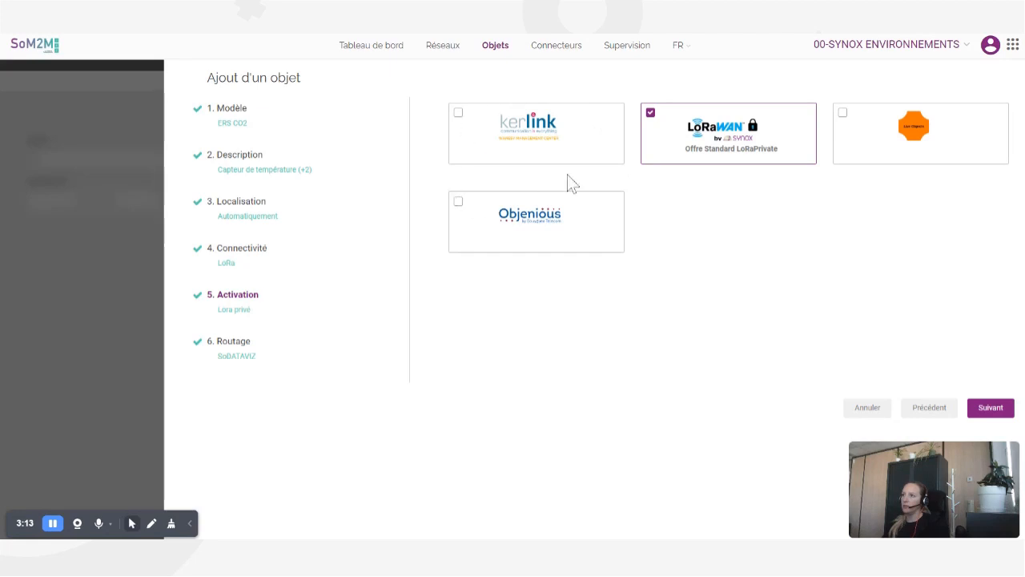
{"action": "left_click", "coordinate": [989, 408]}
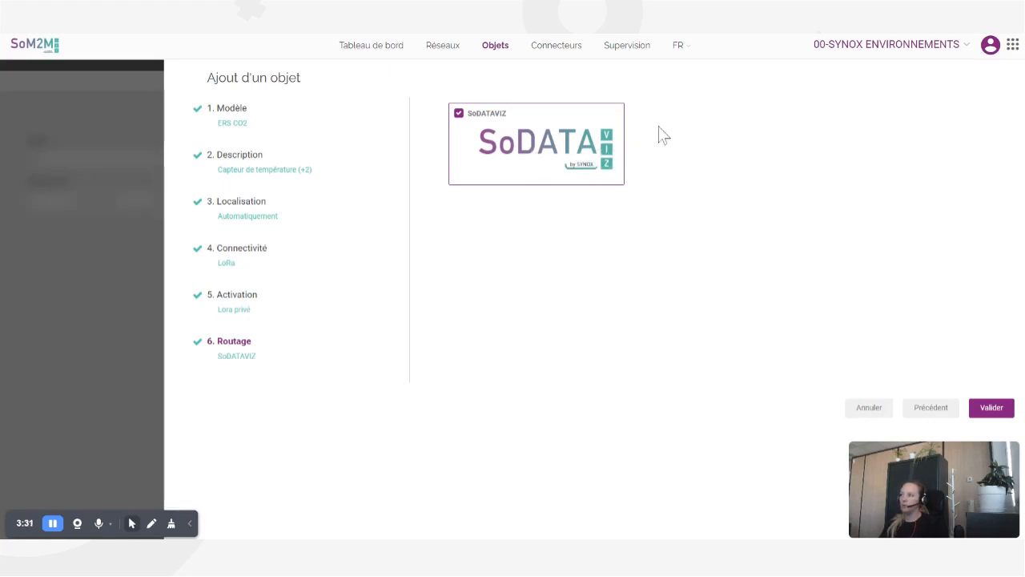
- Validate the wizard with SoDATAVIZ routing to create the Capteur de température object
{"action": "left_click", "coordinate": [990, 408]}
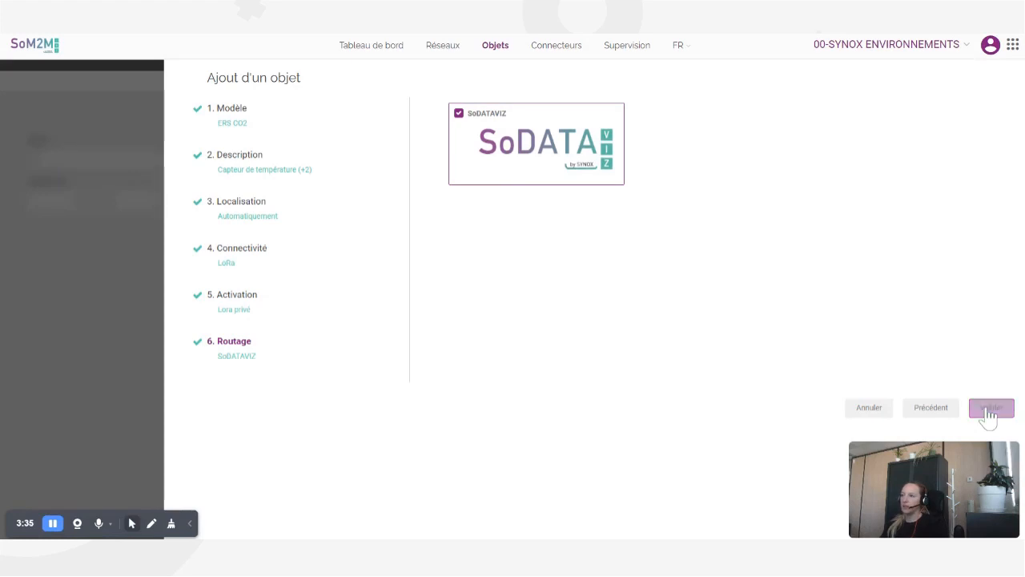